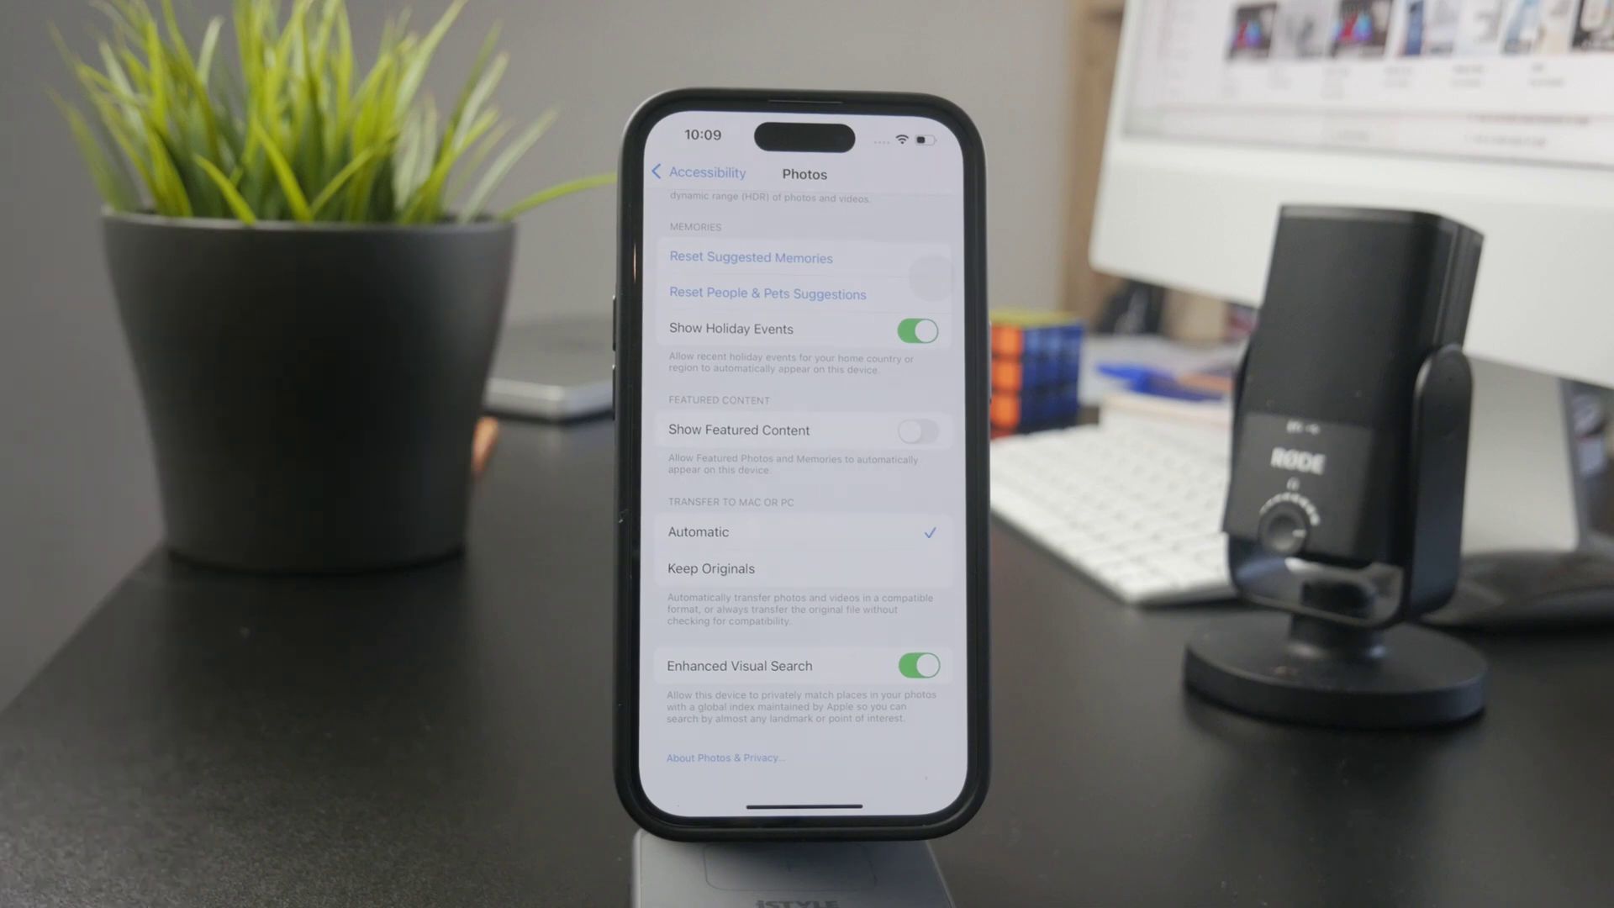
scroll(802, 568, "up", 5)
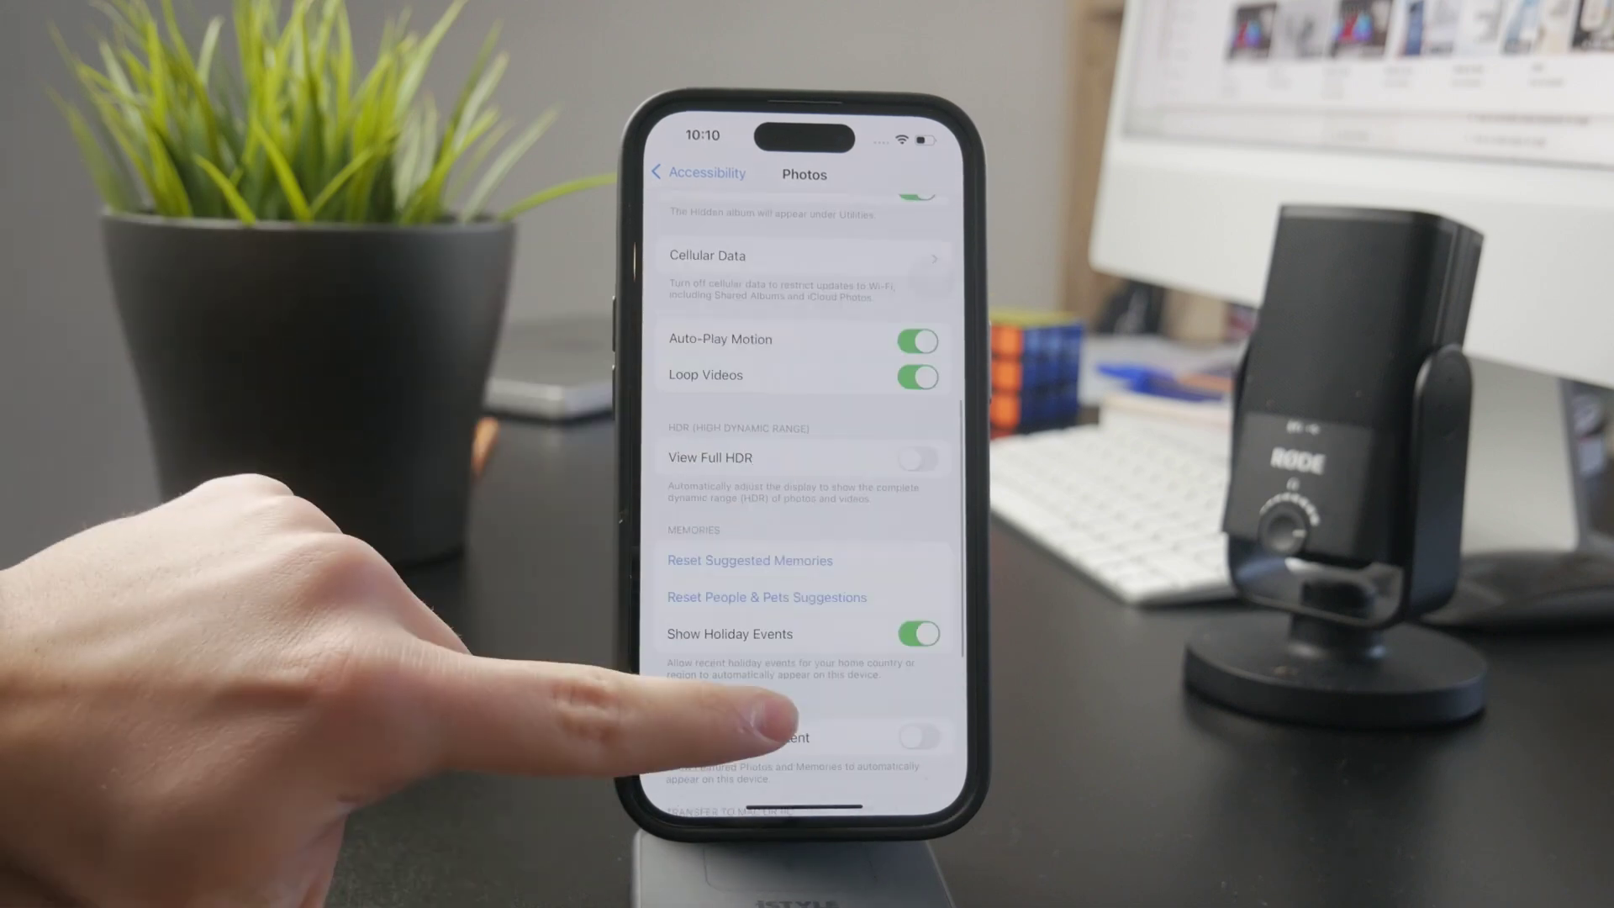